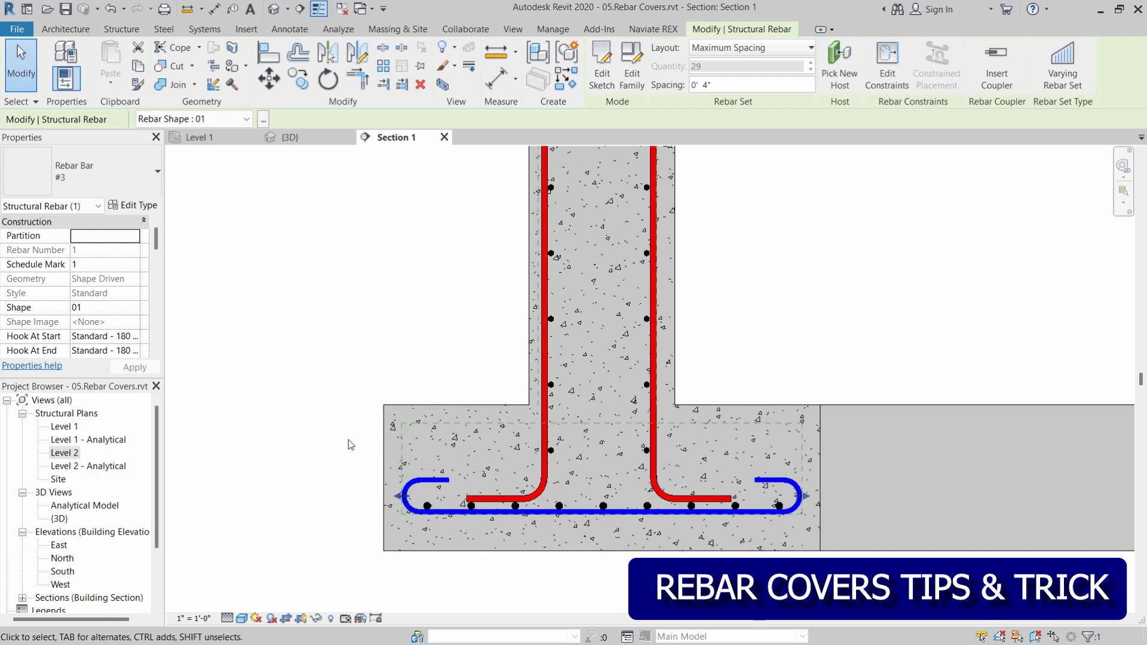
Step: Select the wall footing in the section and widen its properties so the rebar cover names and values are fully readable
left_click(353, 457)
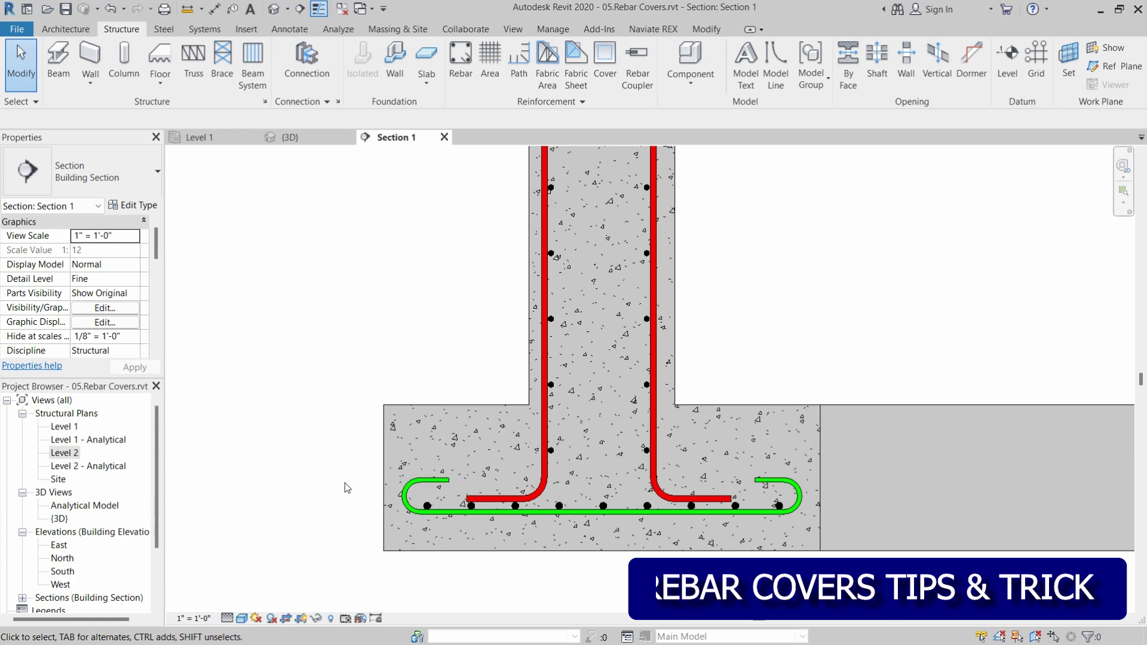
left_click(731, 409)
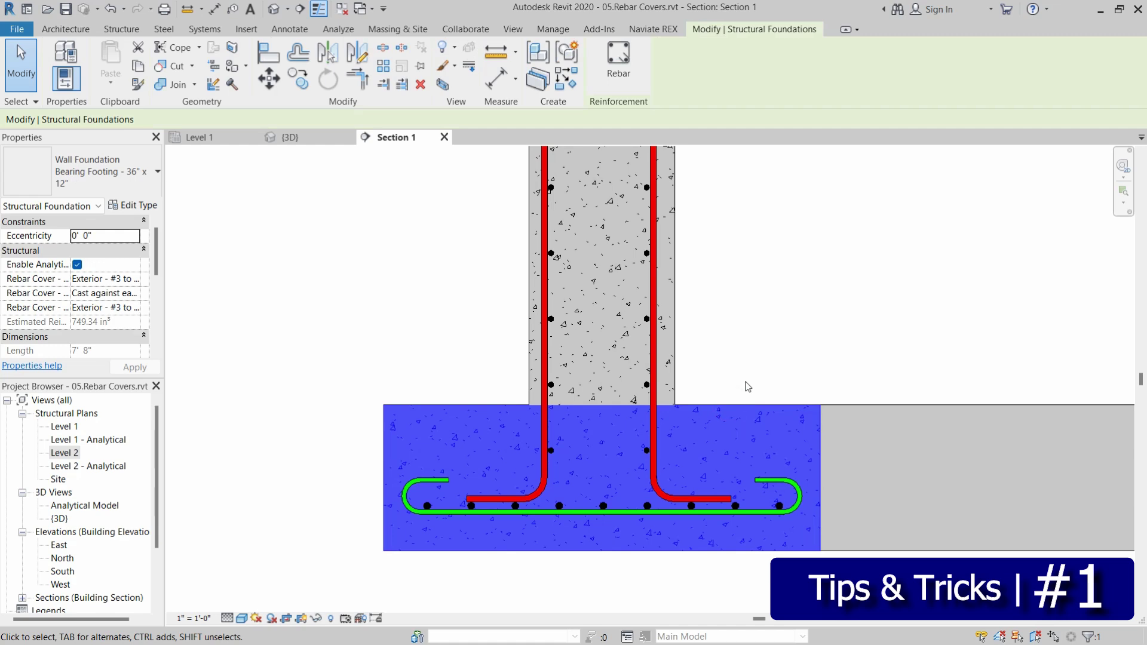
scroll(93, 261, "down", 5)
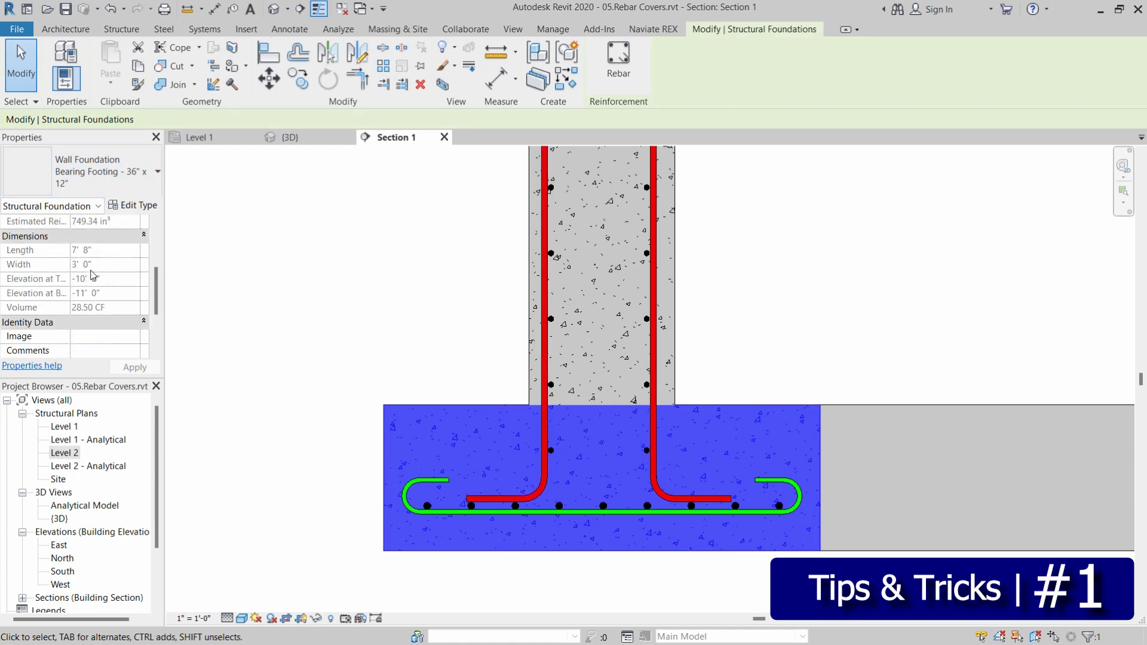
scroll(88, 283, "up", 3)
scroll(88, 283, "up", 2)
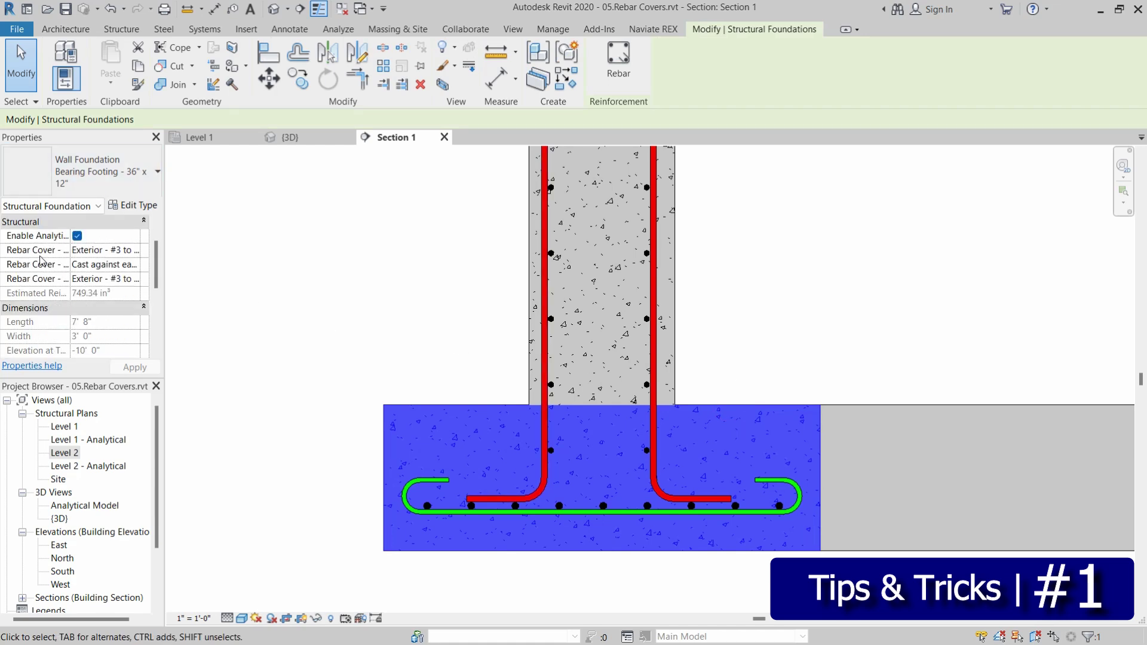
left_click_drag(163, 253, 276, 266)
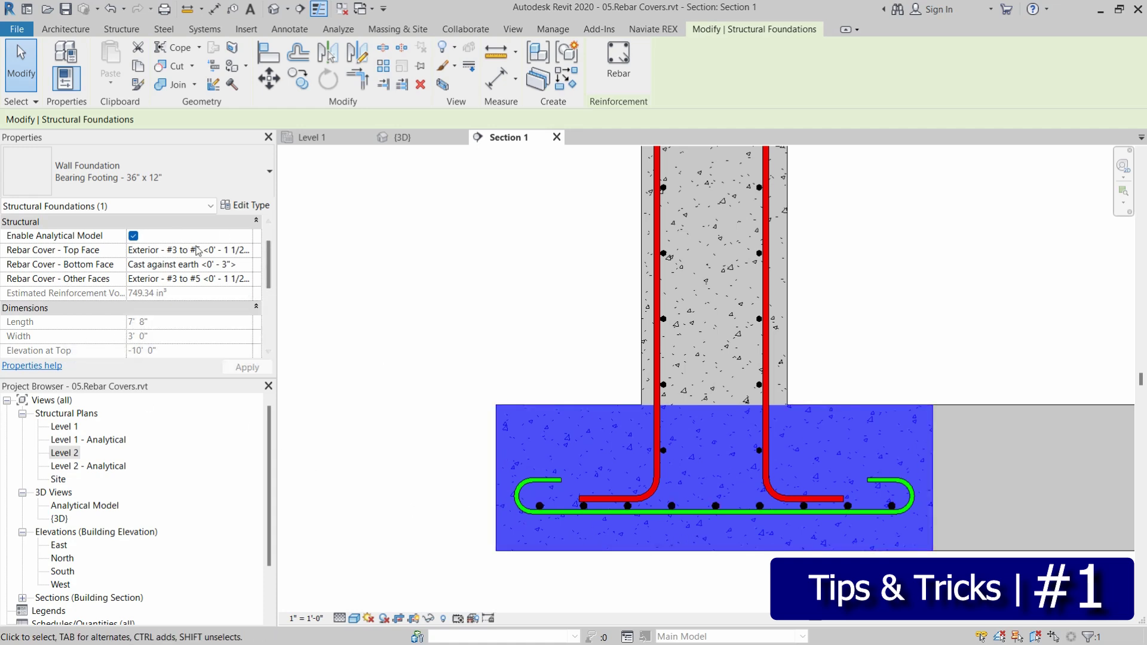
Step: Review the cover types available for the wall footing's top face and its Top, Bottom and Other Faces rebar cover properties
left_click(249, 252)
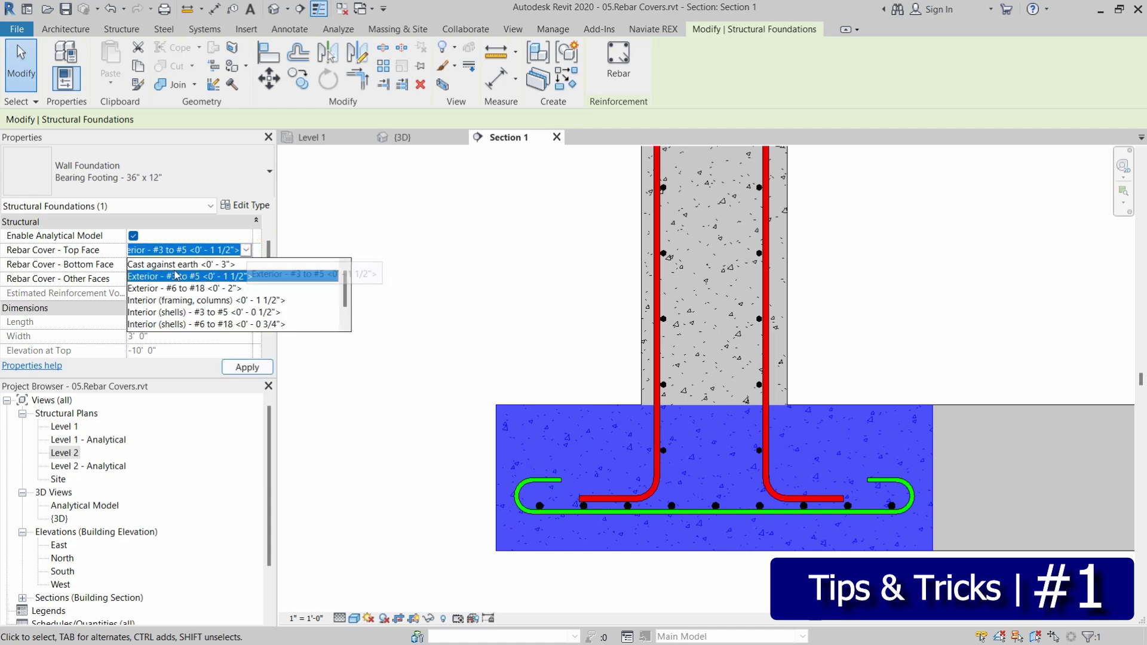
scroll(175, 293, "down", 1)
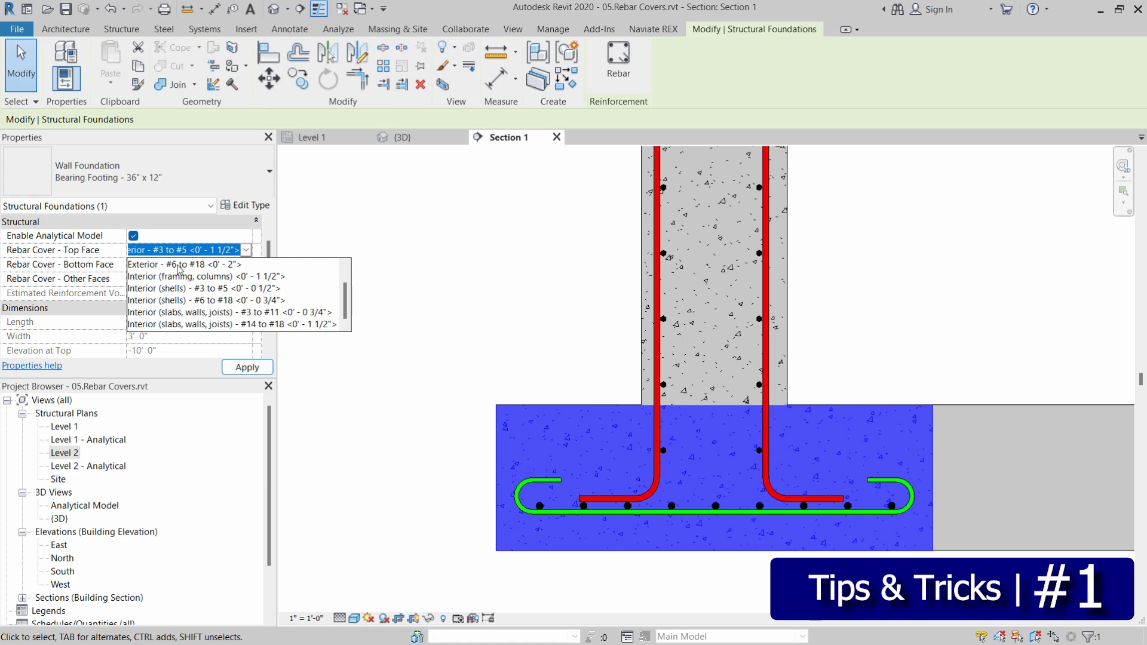
scroll(176, 299, "up", 1)
scroll(177, 308, "down", 1)
left_click(330, 378)
left_click(330, 378)
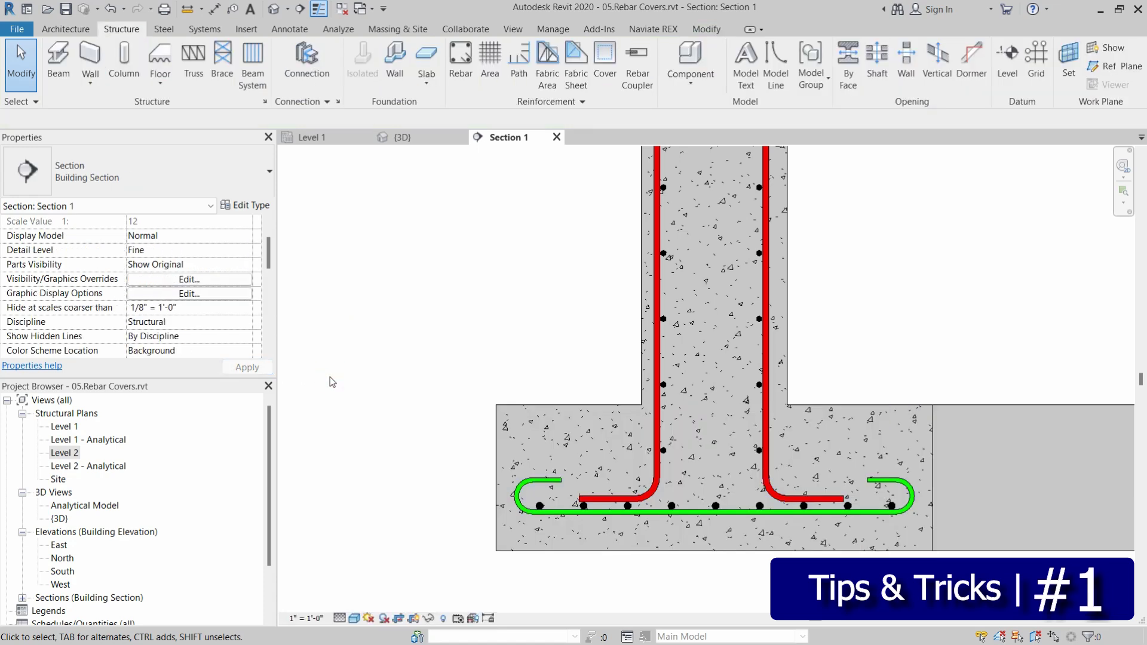
left_click(536, 404)
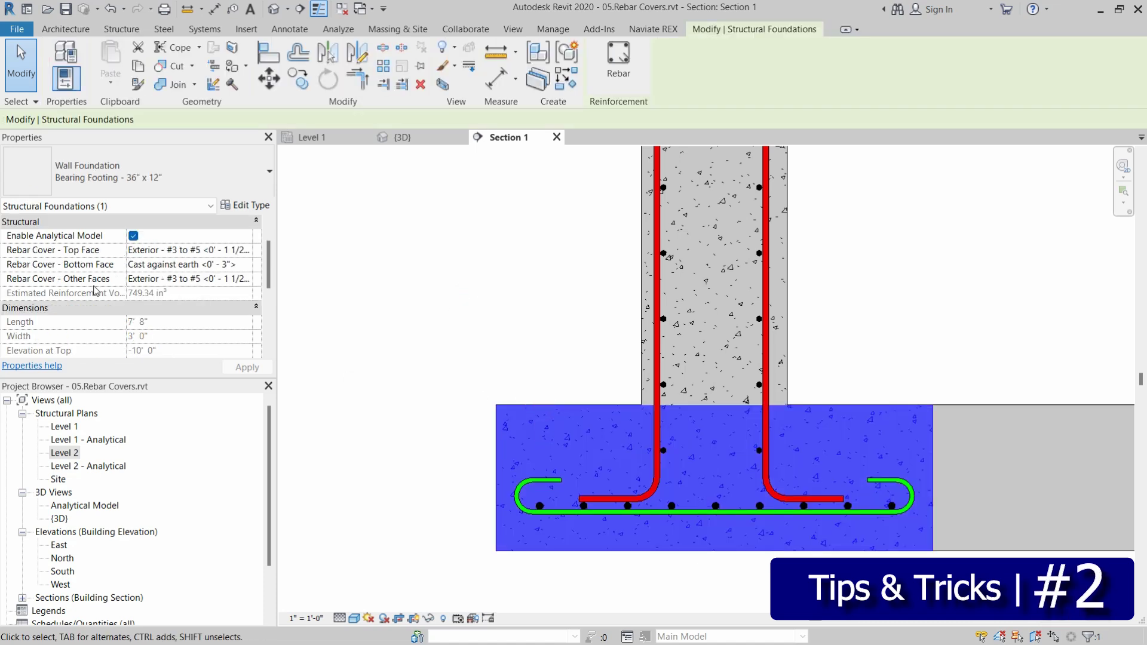
left_click(353, 299)
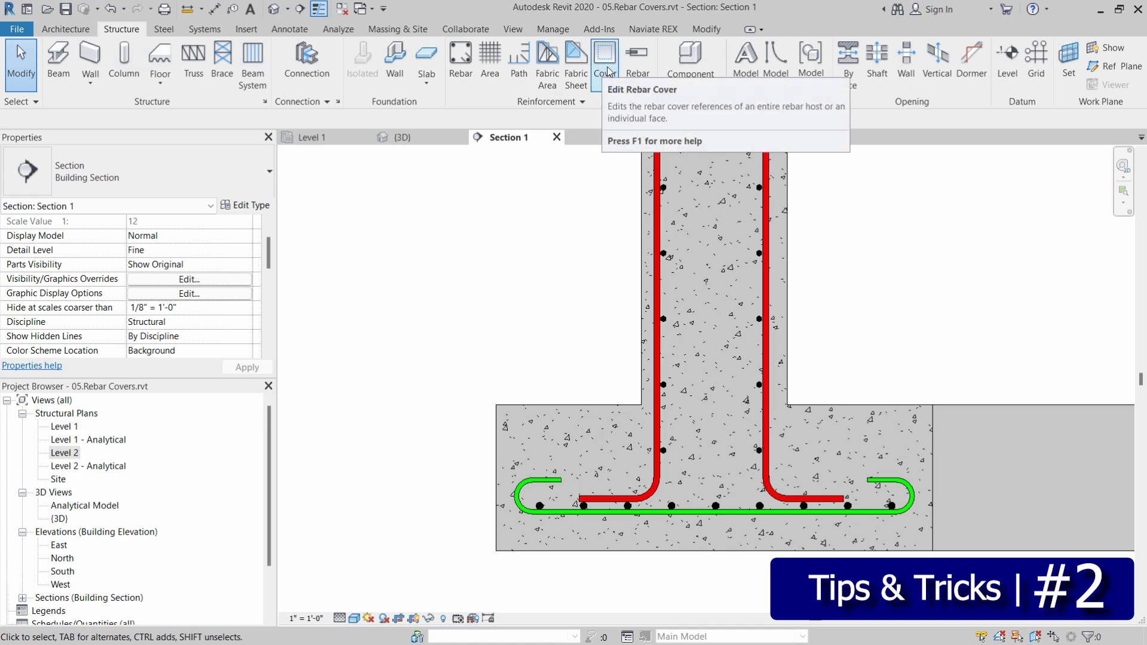
Step: Open Rebar Cover Settings and examine the listed cover descriptions and their distances
left_click(579, 102)
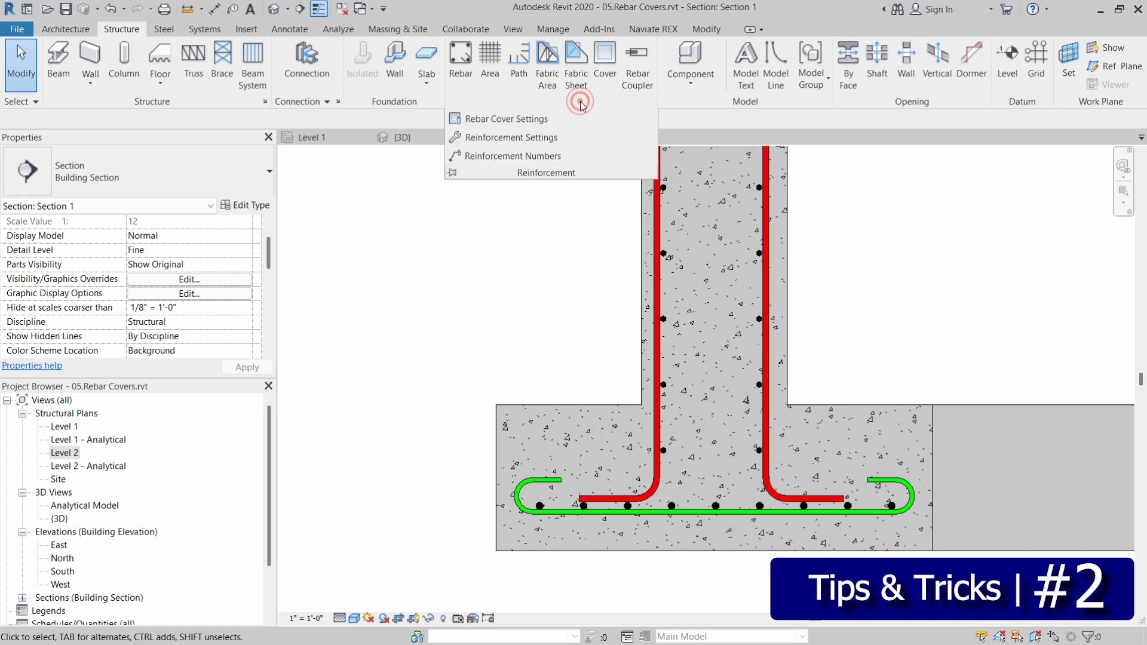
left_click(529, 120)
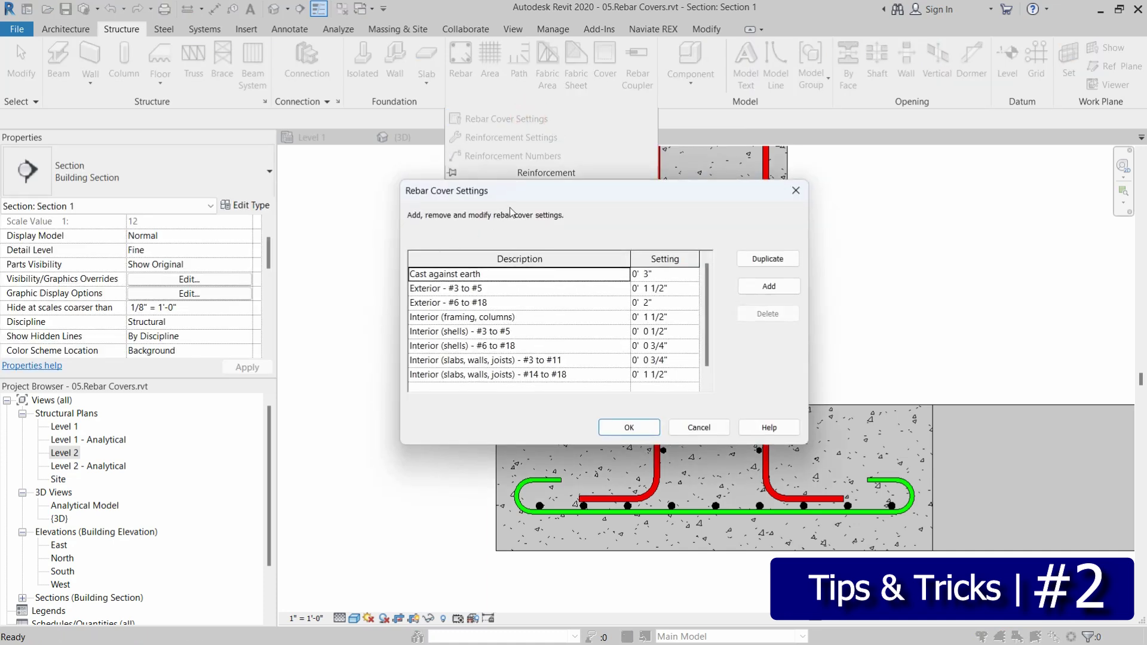
left_click_drag(525, 192, 522, 166)
scroll(511, 272, "down", 1)
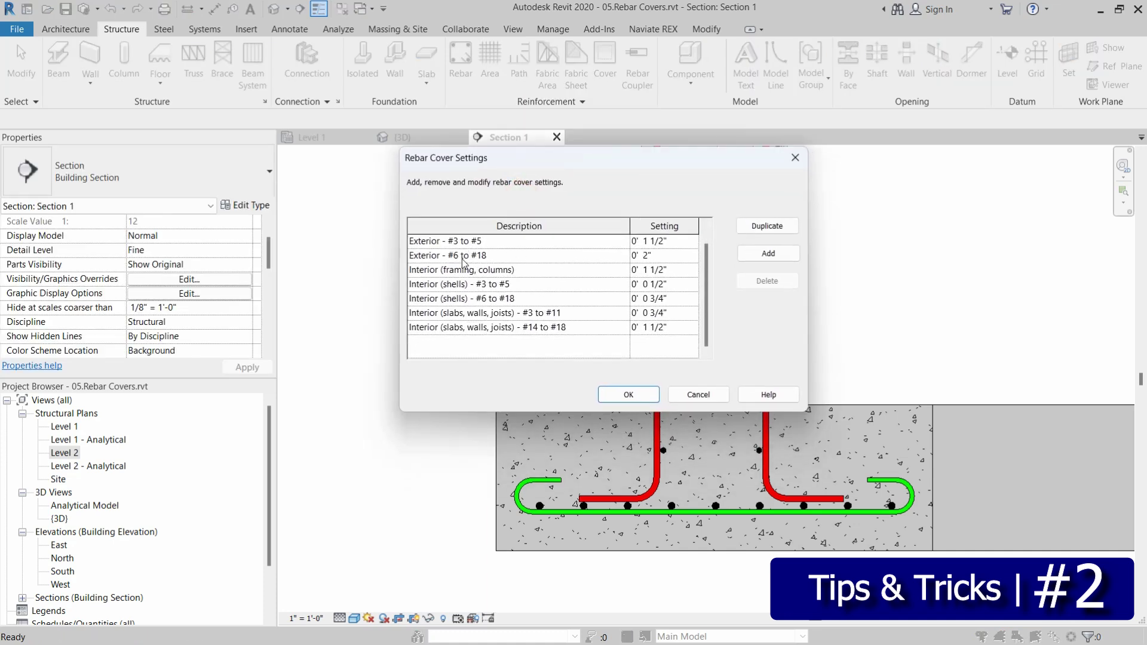
scroll(478, 311, "up", 1)
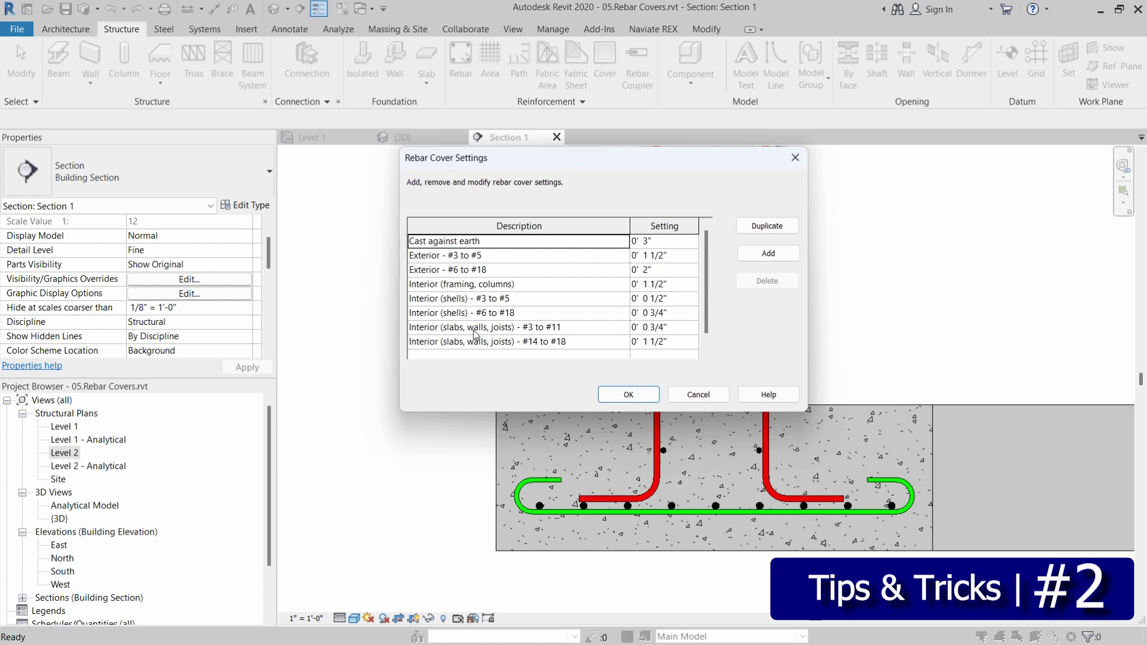
left_click_drag(500, 164, 387, 171)
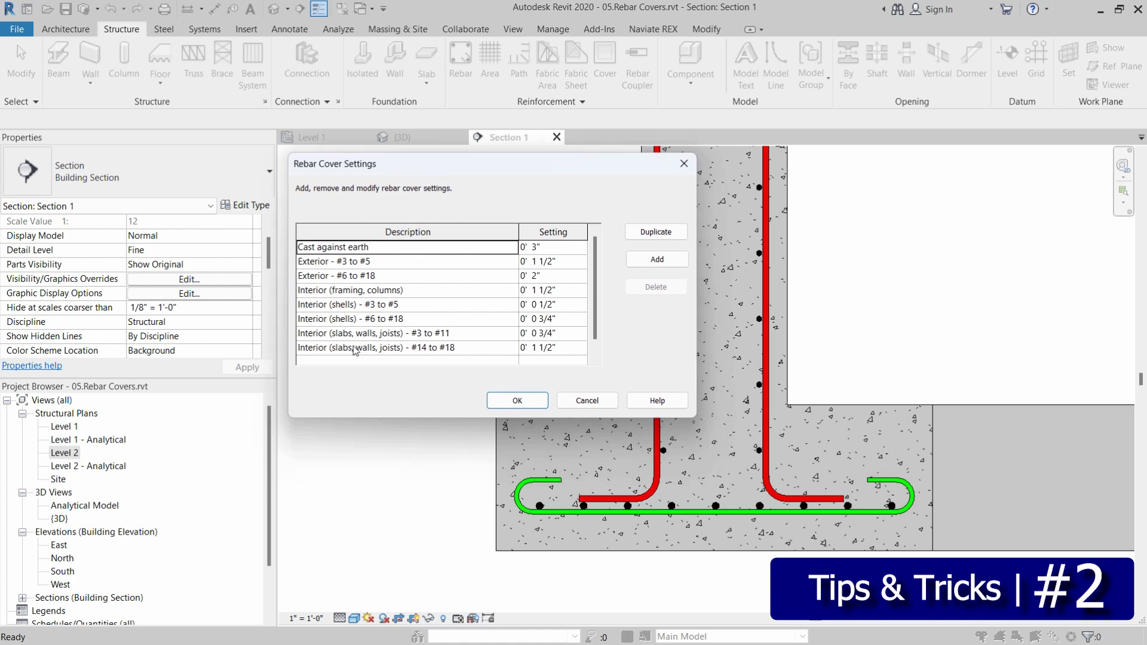
scroll(360, 332, "down", 1)
scroll(356, 276, "up", 1)
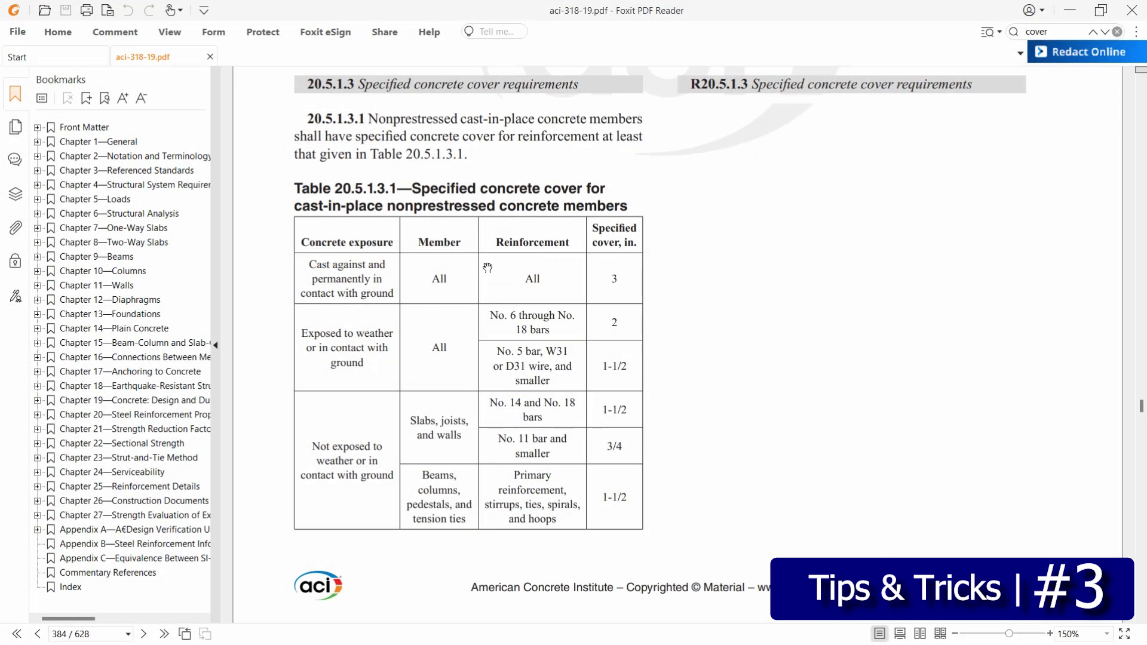
Step: Switch to Foxit PDF Reader and read Table 20.5.1.3.1 on specified concrete cover in aci-318-19.pdf
scroll(487, 267, "up", 1)
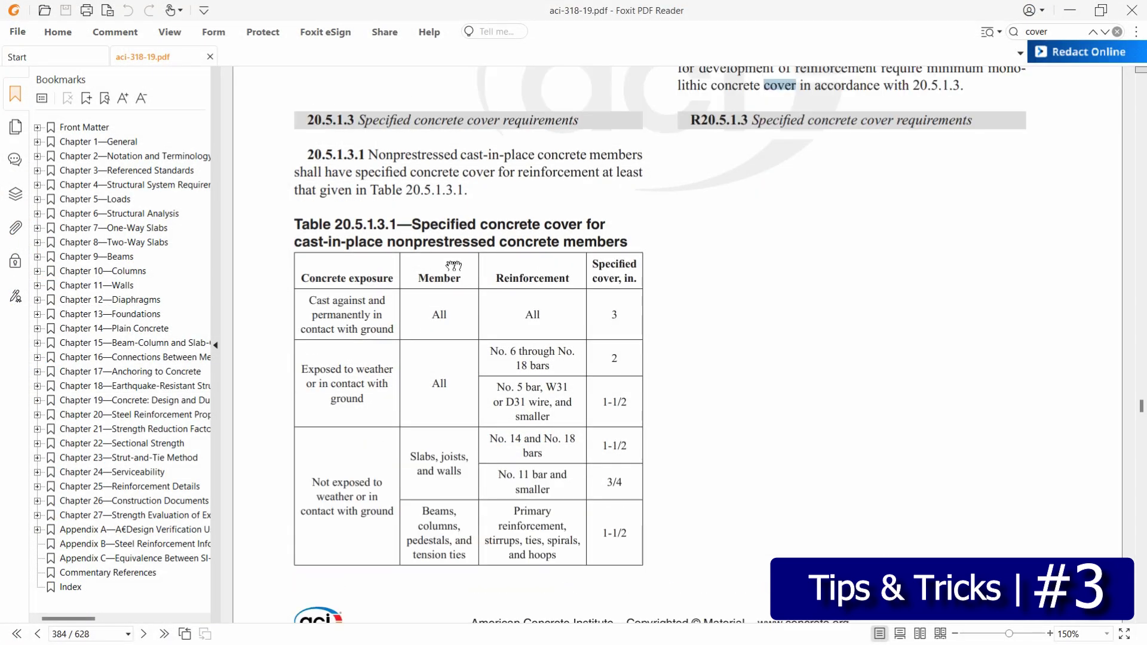
scroll(456, 266, "up", 1)
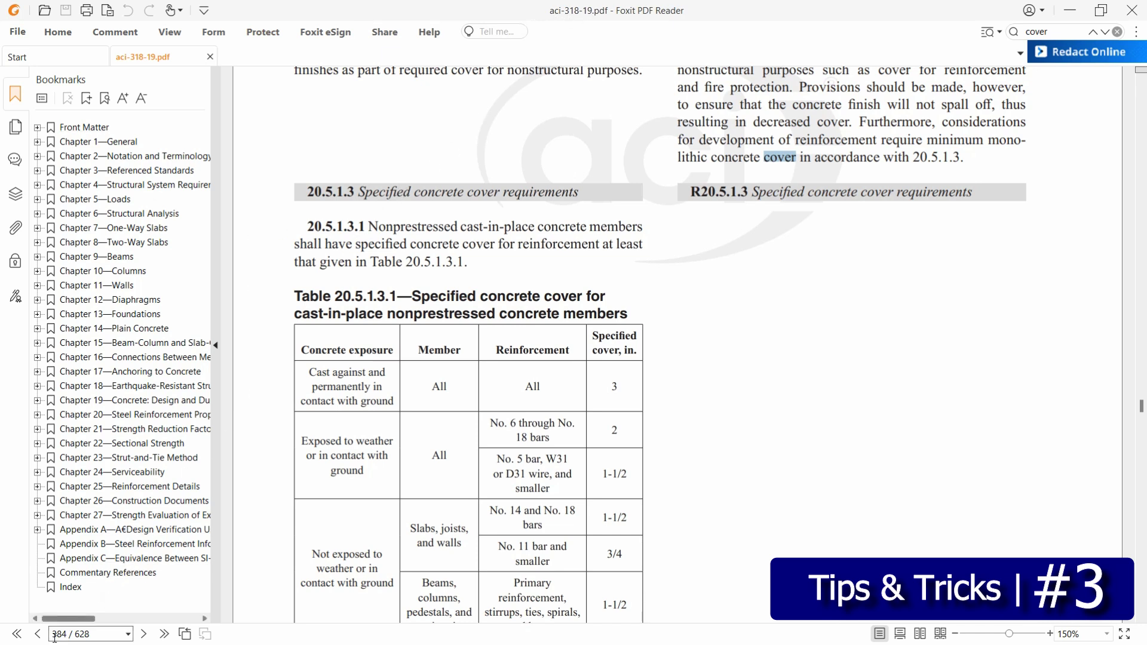
scroll(505, 308, "down", 1)
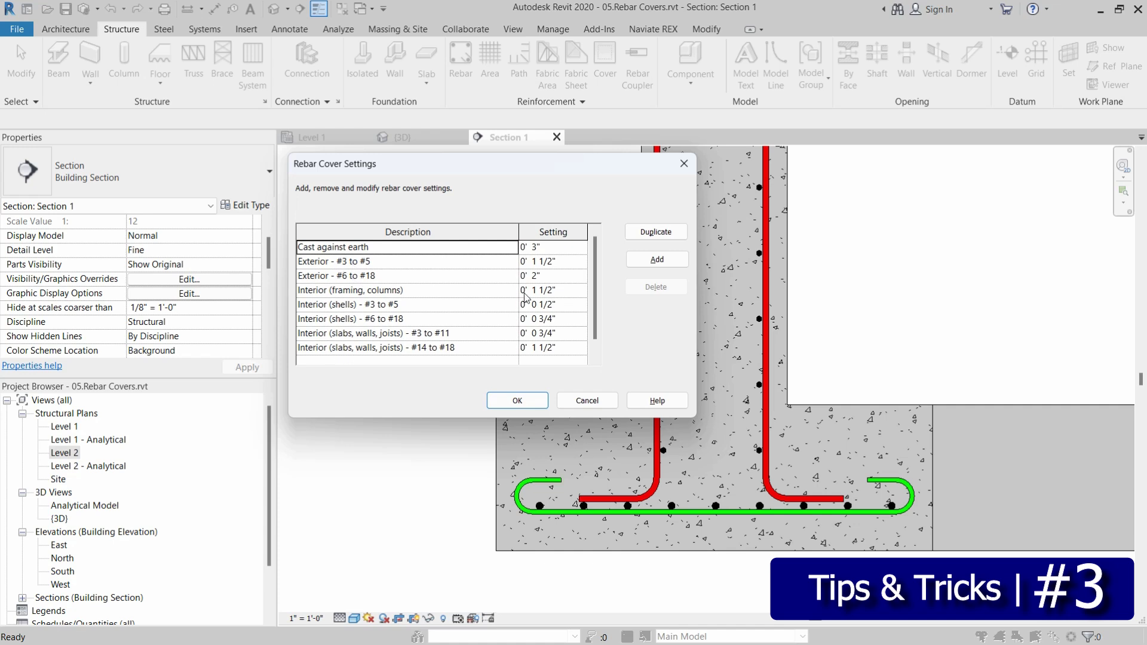
Step: Switch back to Revit and inspect the distances of the shells, framing and exterior cover types in Rebar Cover Settings
left_click(540, 304)
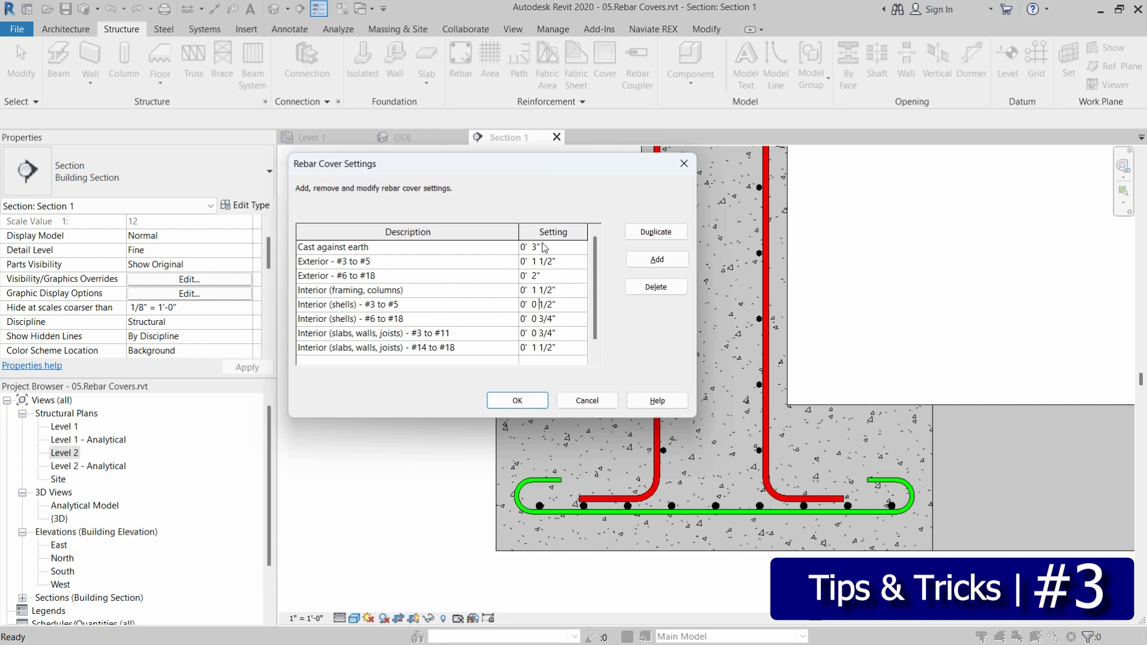
left_click(570, 304)
left_click(571, 291)
left_click(560, 261)
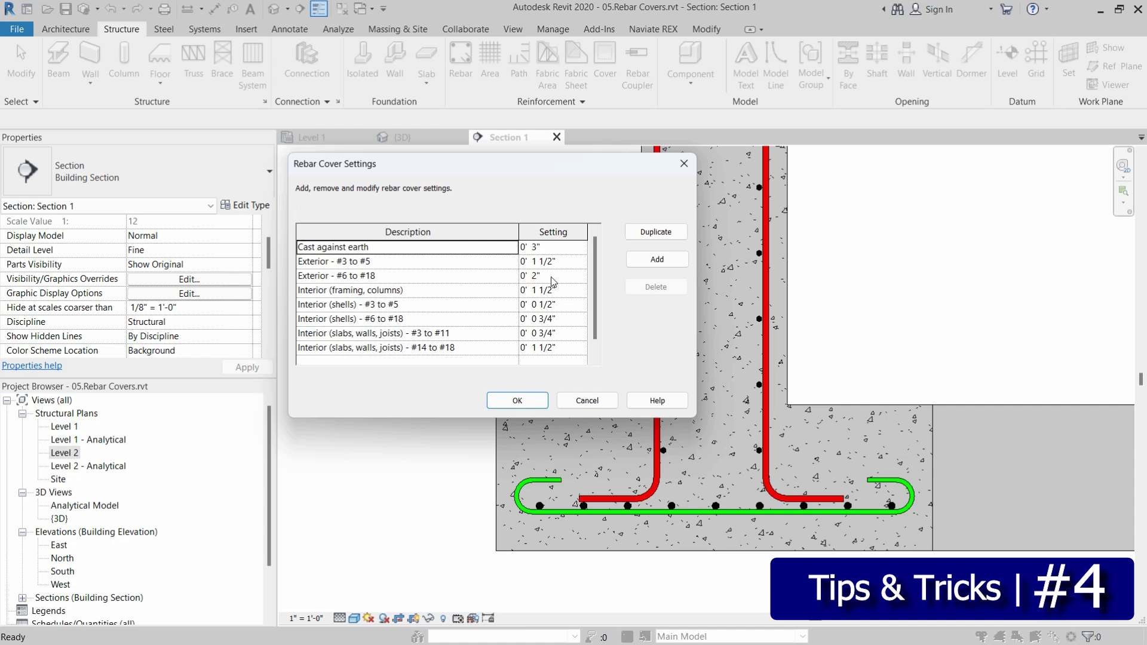
Step: Add a new rebar cover type in Rebar Cover Settings and delete it again, cancelling the dialog
left_click(657, 260)
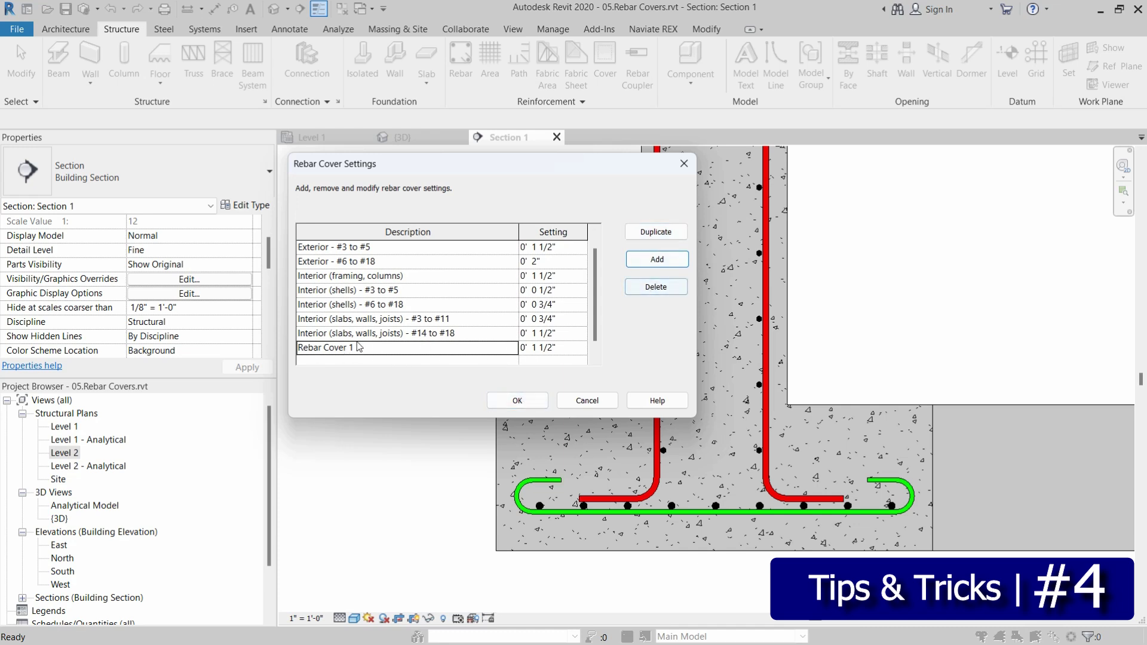
left_click(338, 348)
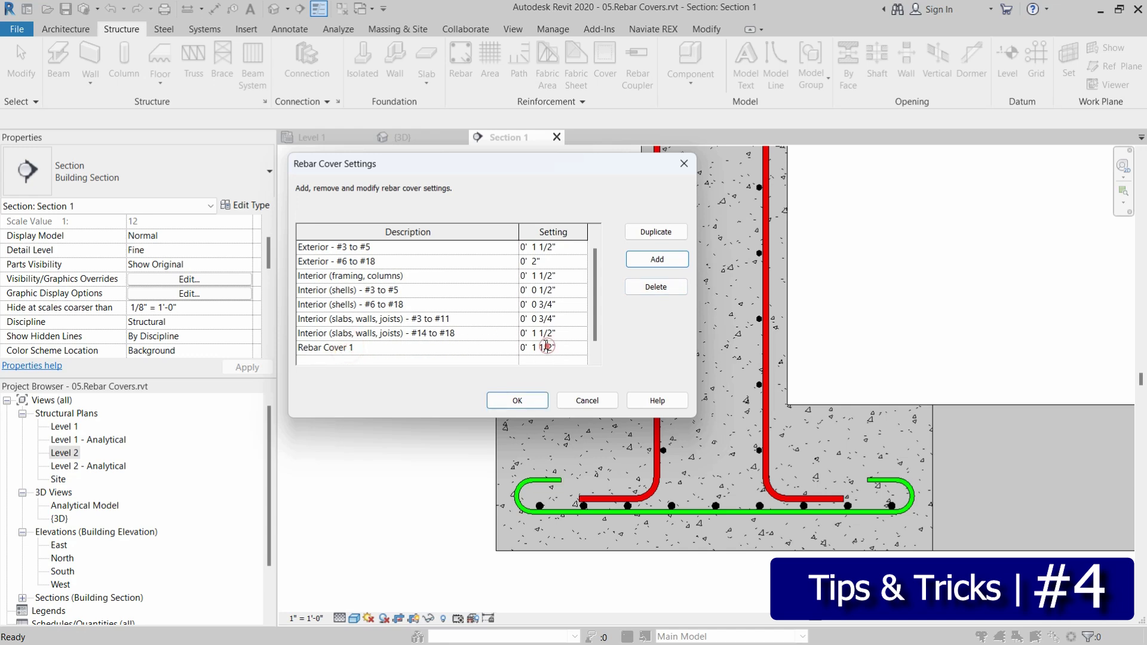
left_click(436, 347)
left_click(657, 288)
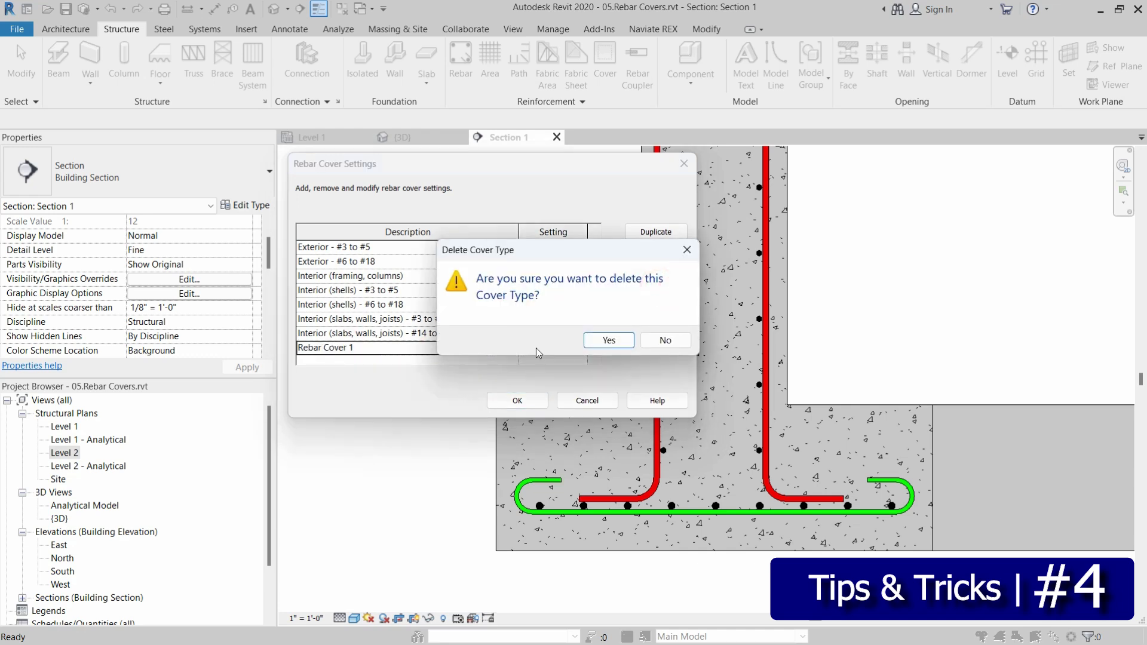
left_click(624, 343)
left_click(600, 408)
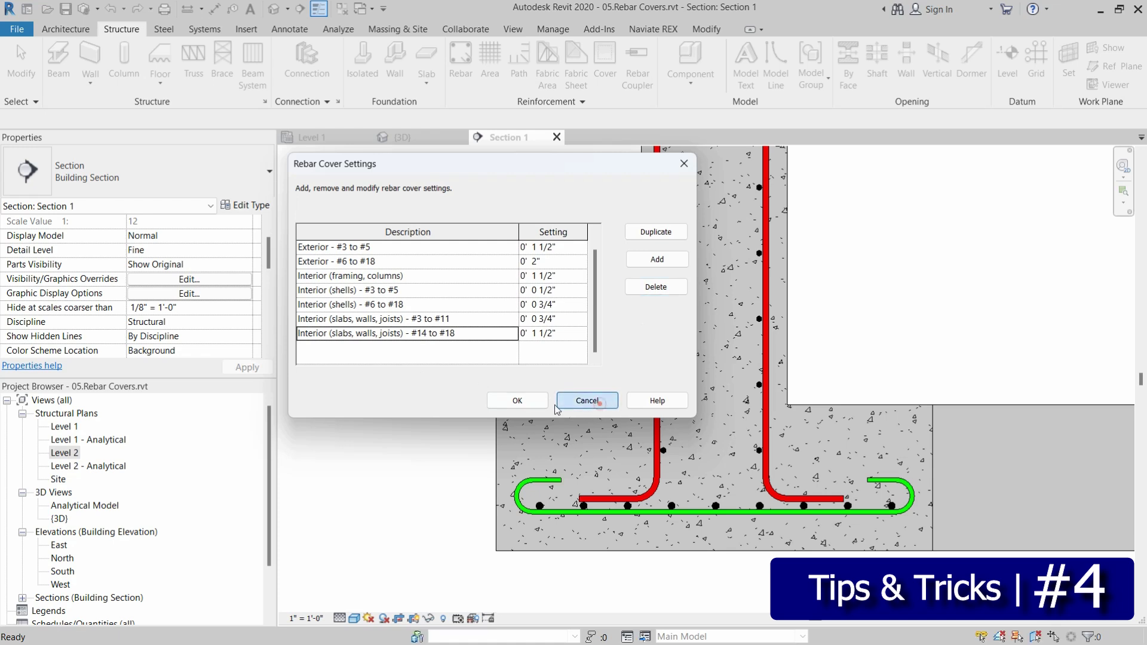
left_click(404, 405)
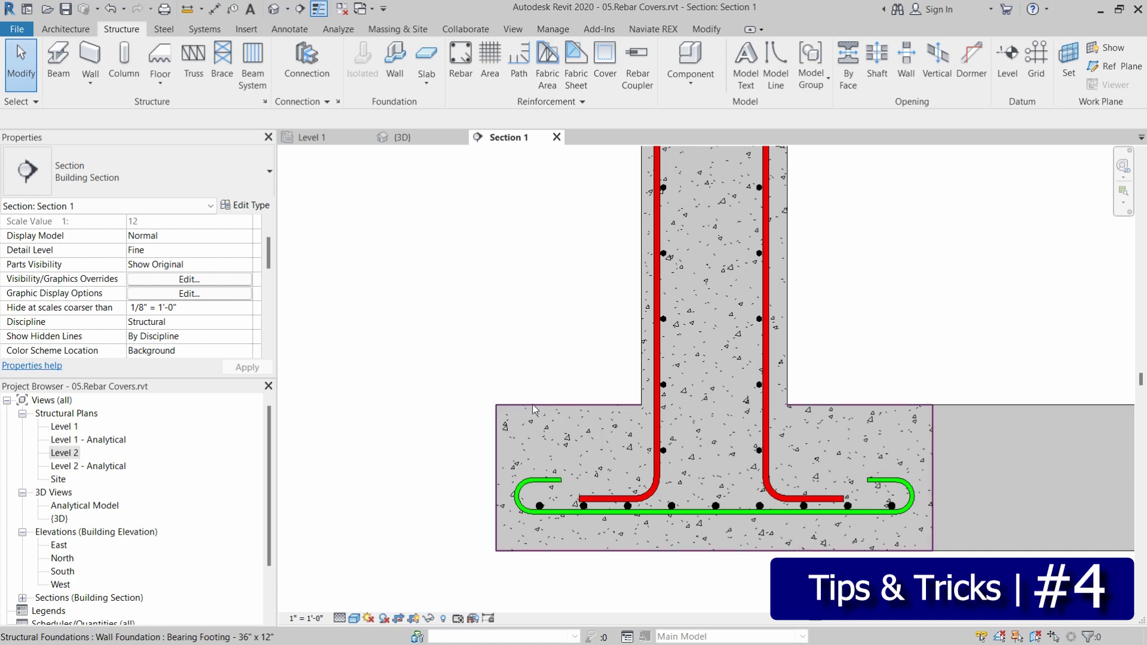
Step: Select the wall footing and check which defined cover types can be assigned to its top face
left_click(548, 406)
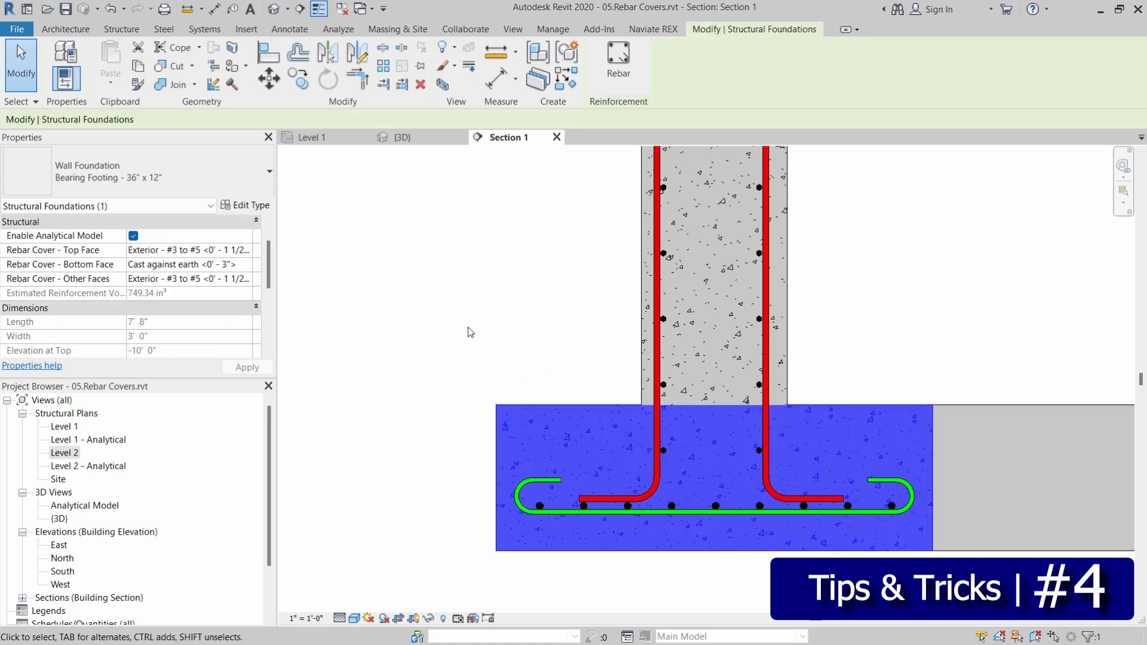
left_click(248, 250)
left_click(245, 249)
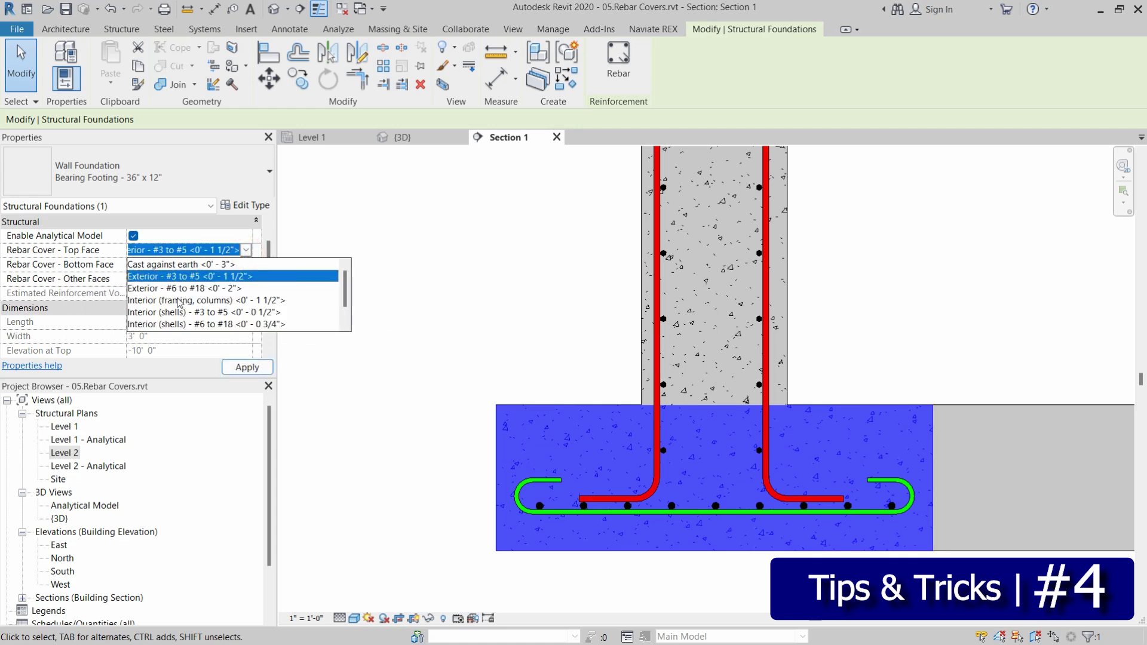
left_click(335, 363)
left_click(440, 352)
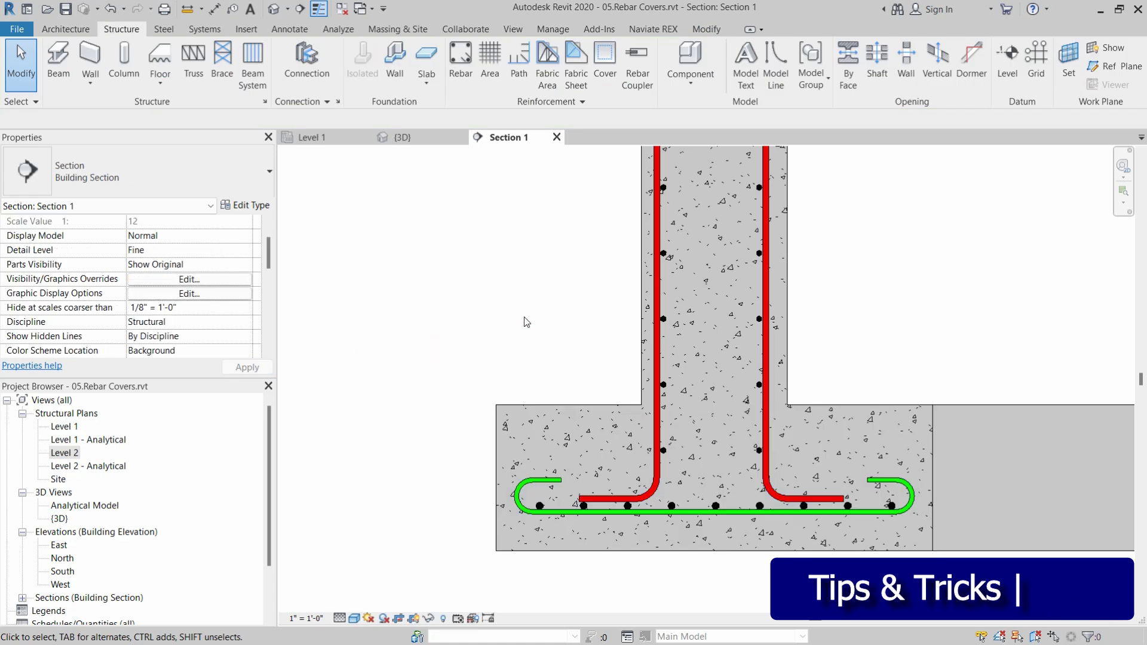
Step: Try the Cast against earth <0' - 3"> rebar cover on the whole wall footing element, and undo the change
left_click(609, 64)
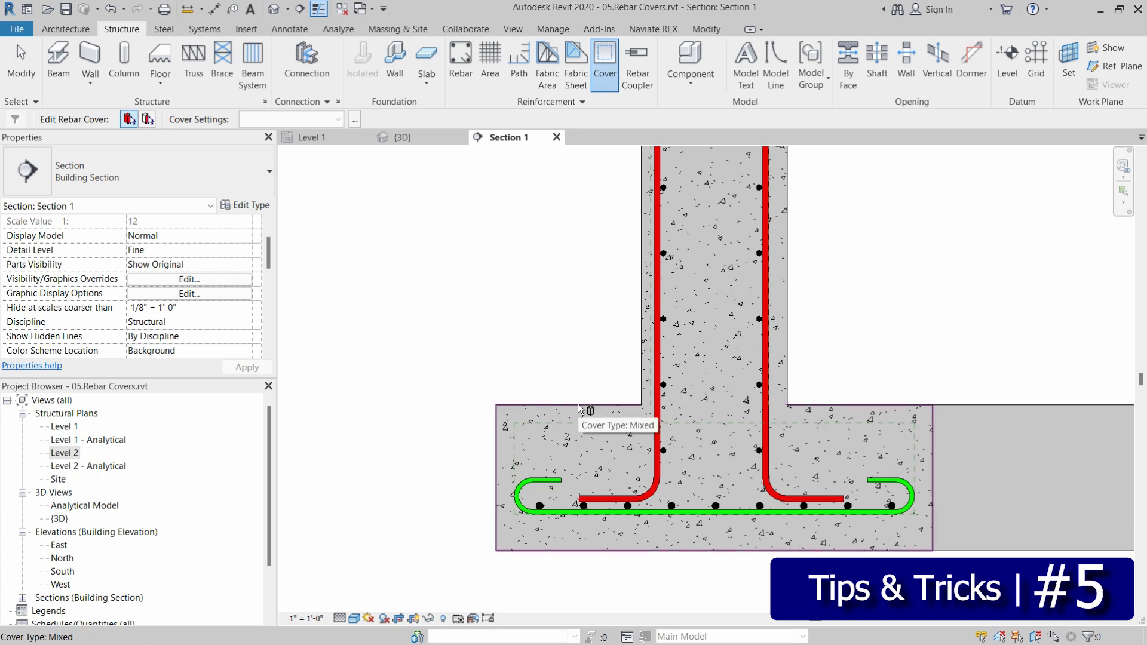
left_click(147, 121)
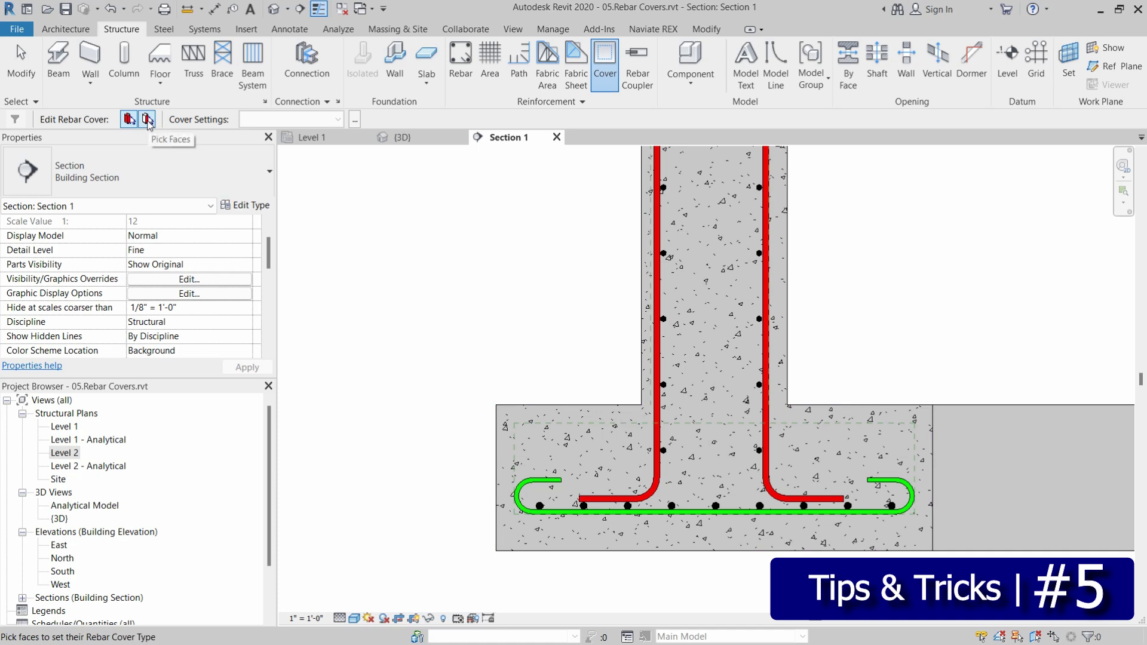
left_click(129, 120)
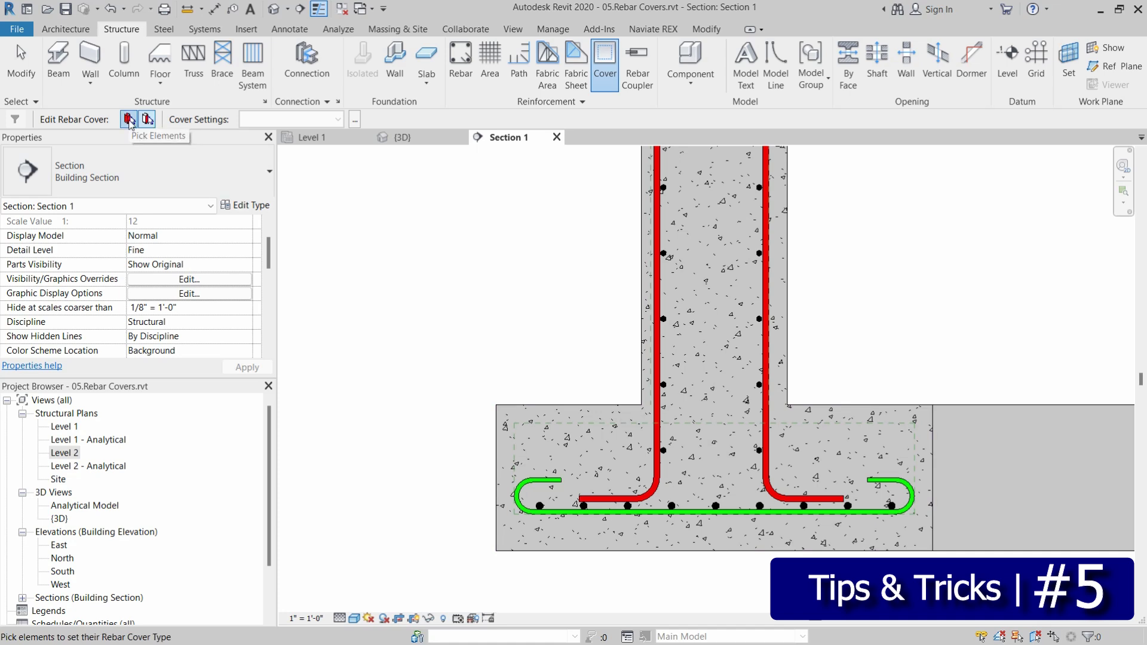
left_click(130, 121)
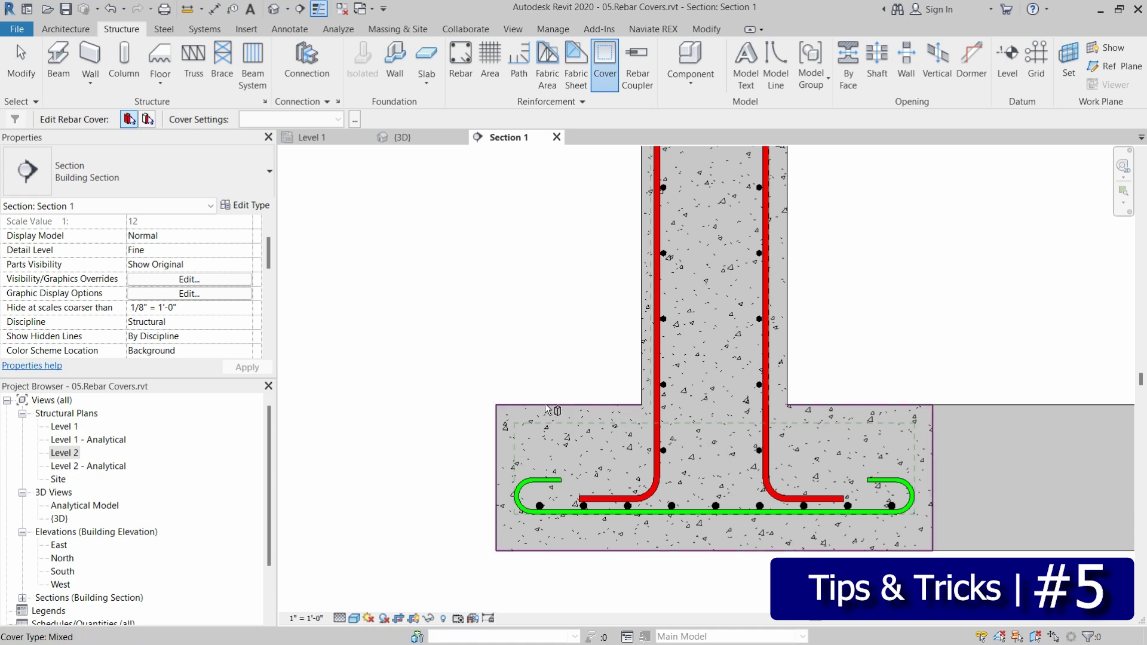
left_click(563, 407)
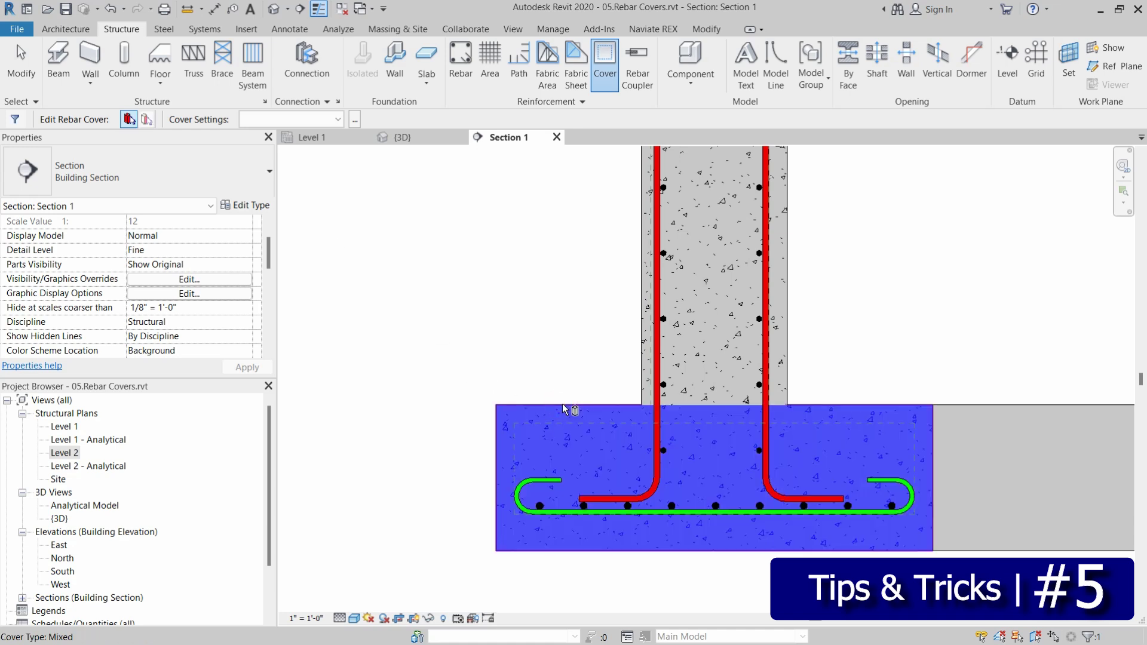
left_click(338, 119)
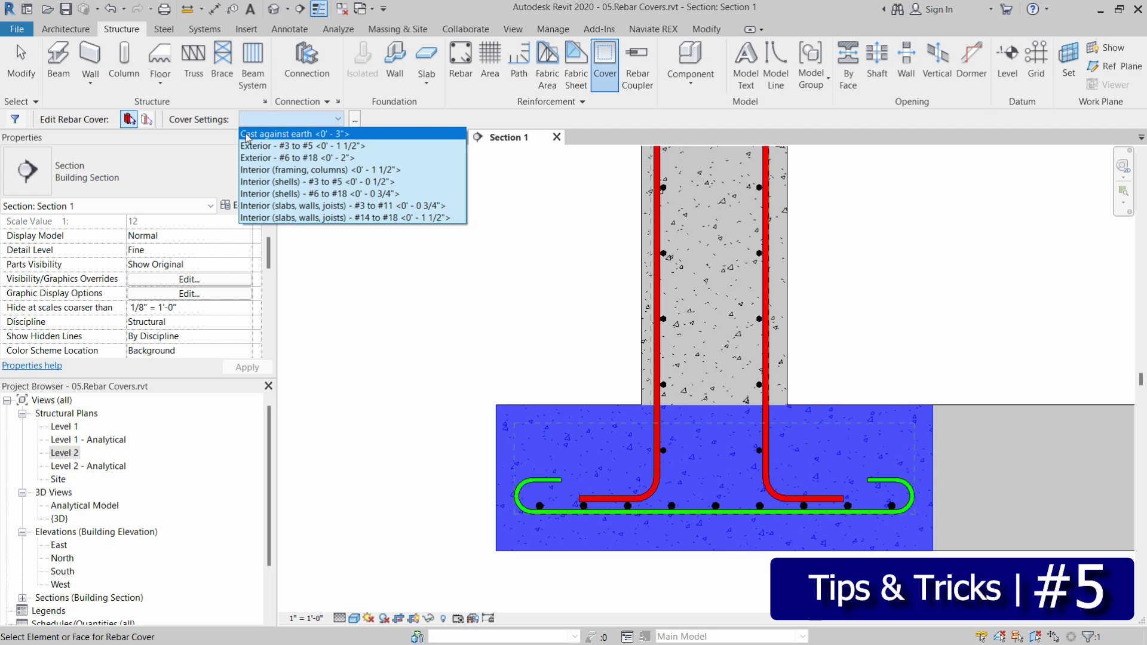
left_click(340, 134)
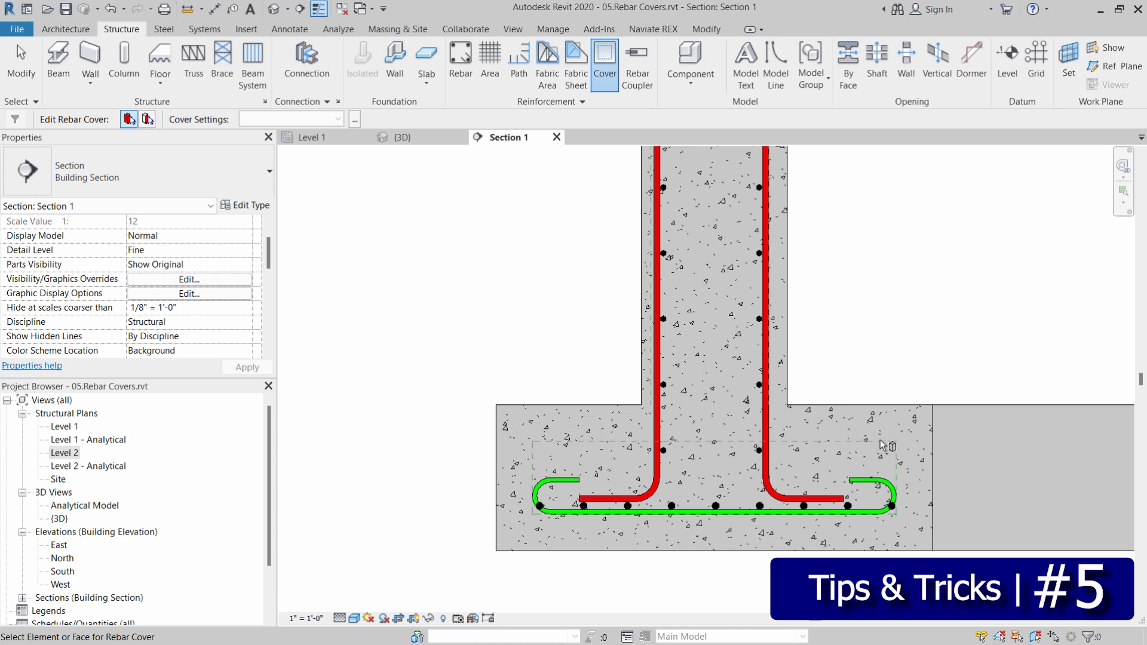
key("Escape")
key("ctrl+z")
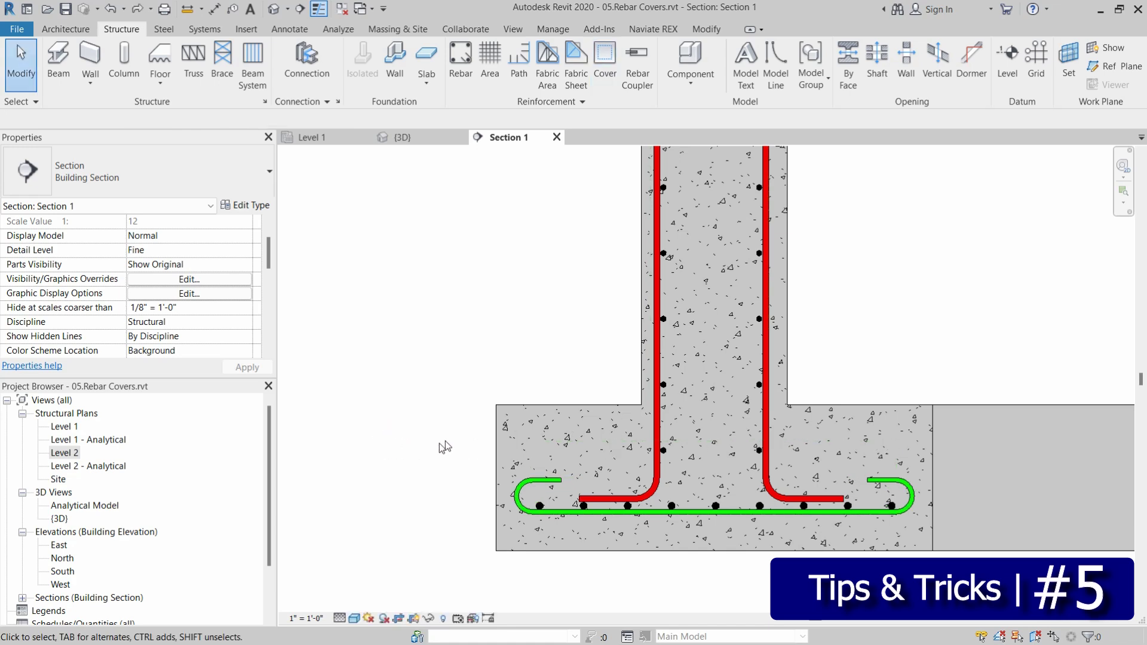
Step: Assign the Cast against earth <0' - 3"> rebar cover only to the wall footing's left side face
left_click(604, 76)
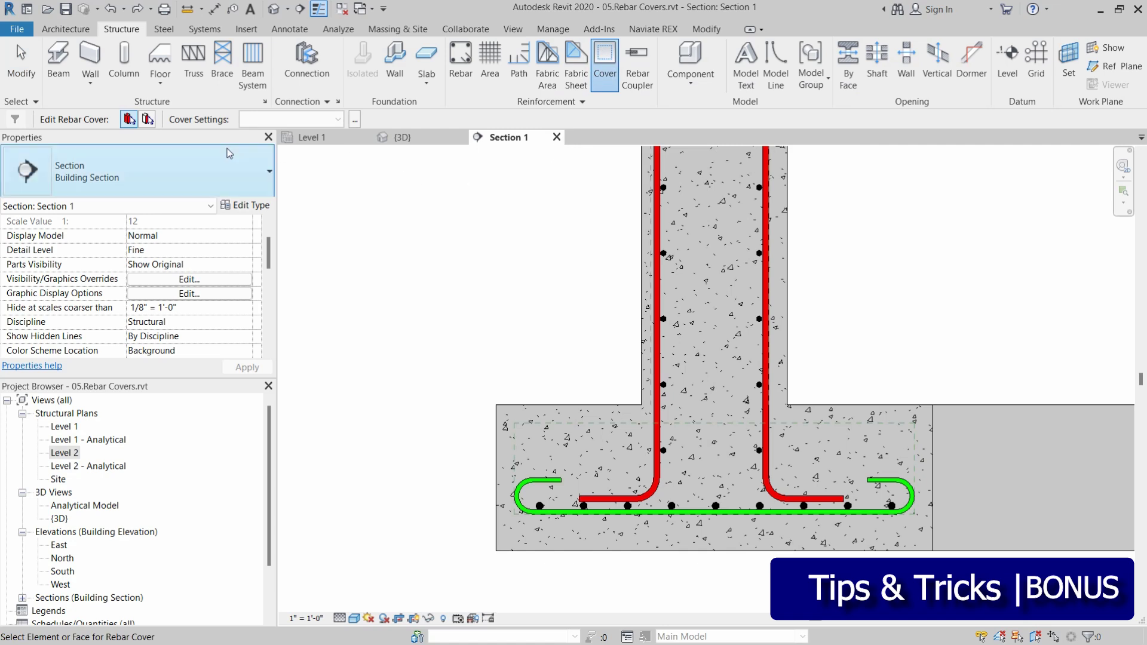
left_click(146, 120)
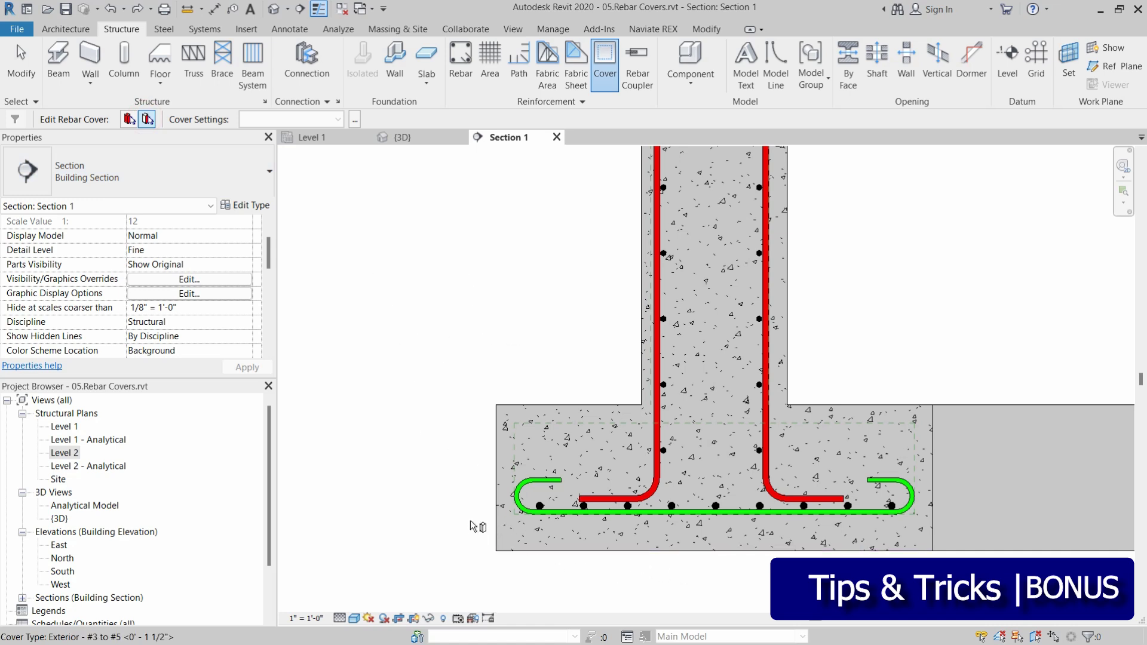
left_click(497, 447)
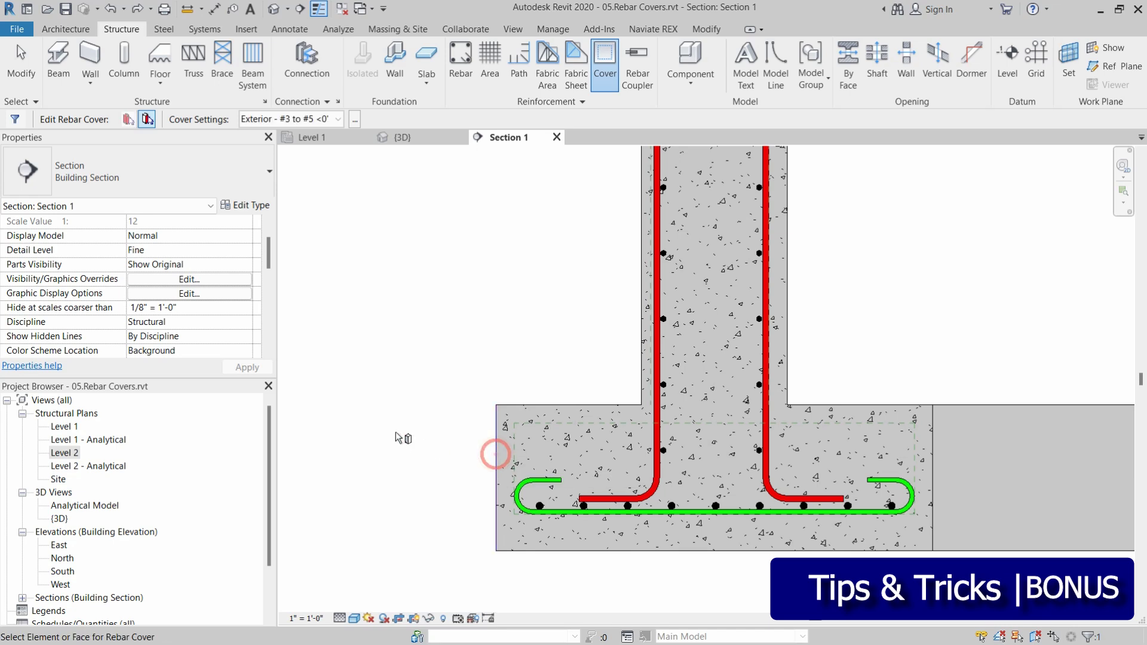
left_click(318, 121)
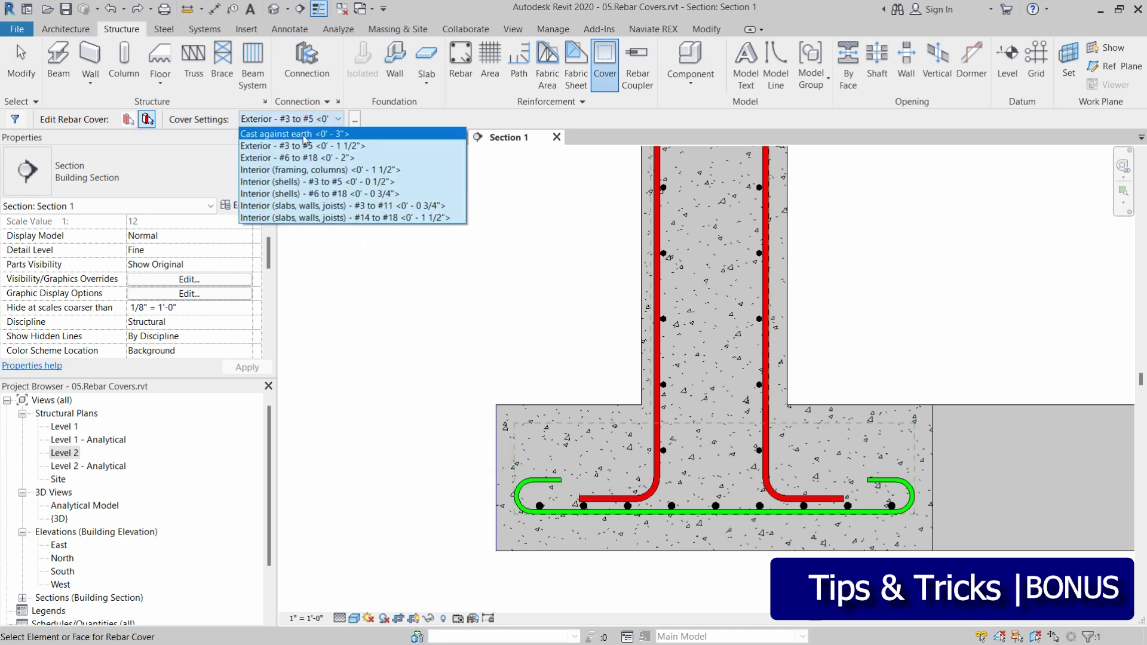
left_click(303, 135)
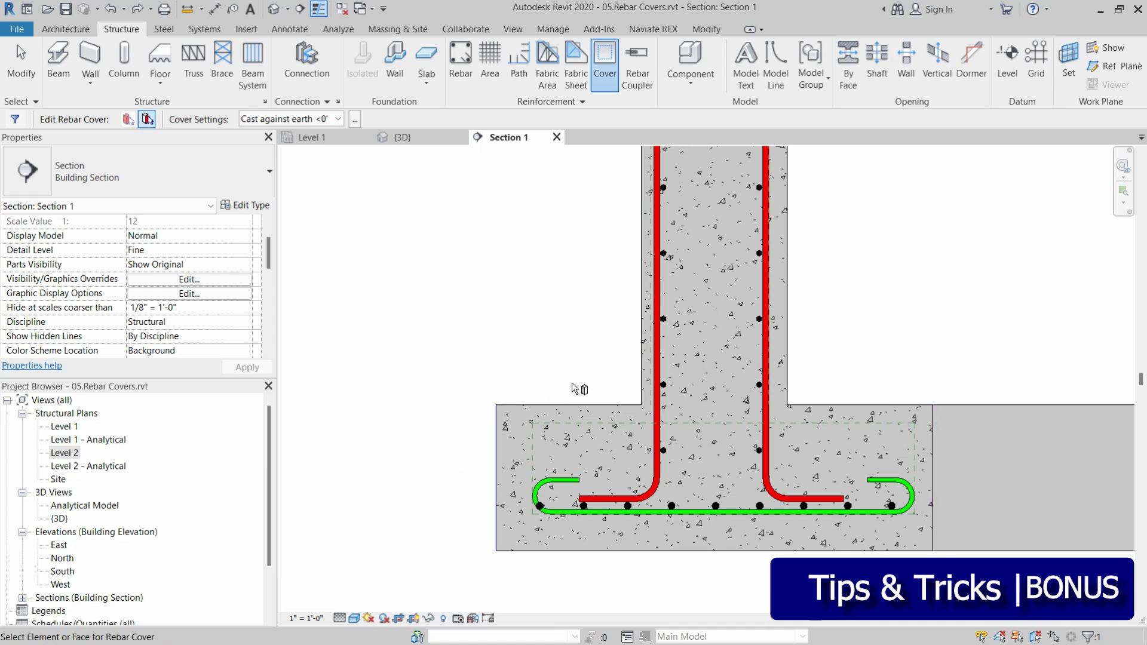
key("Escape")
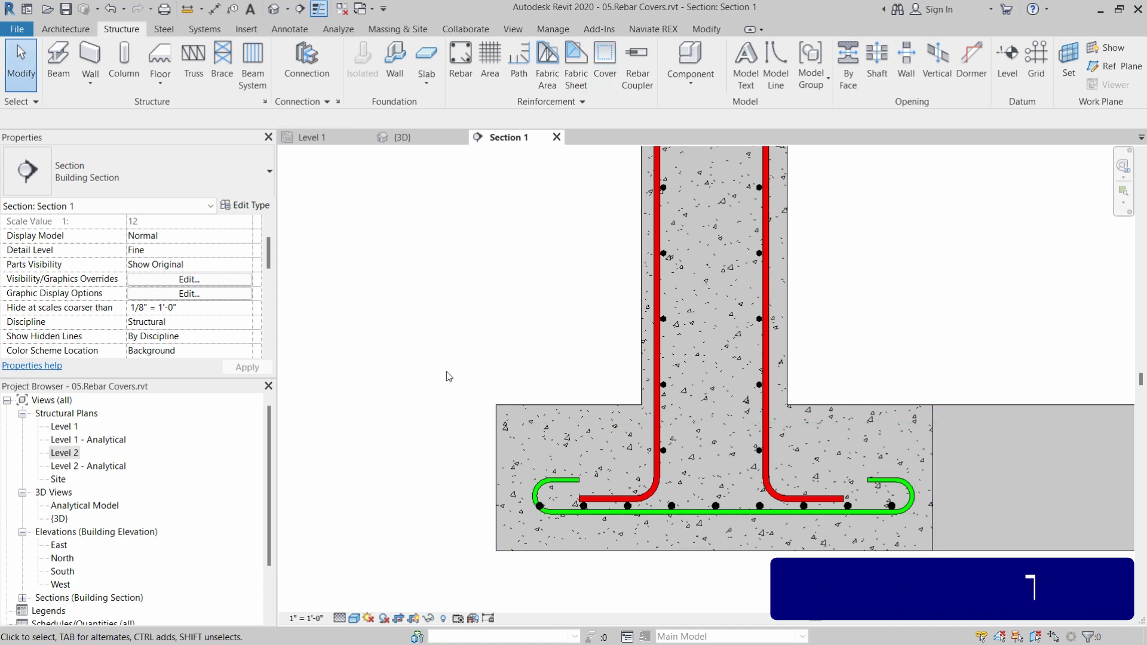